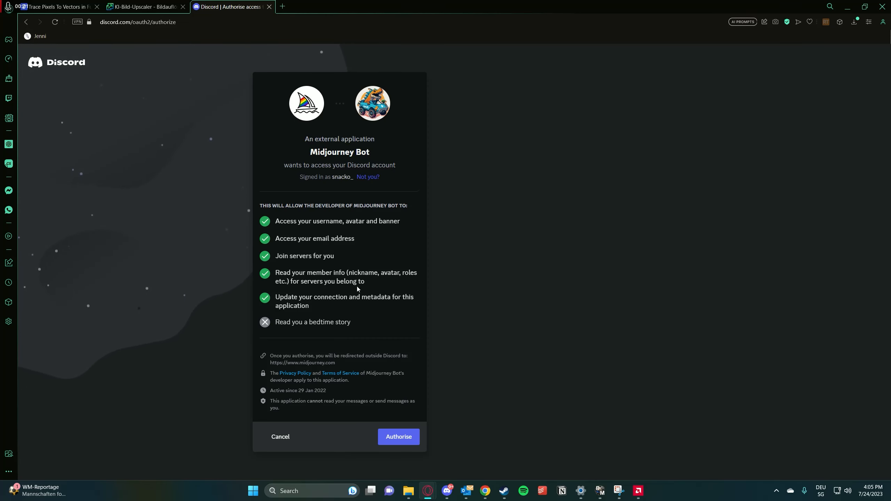
Authorise the Midjourney Bot to access the Discord account.
click(408, 438)
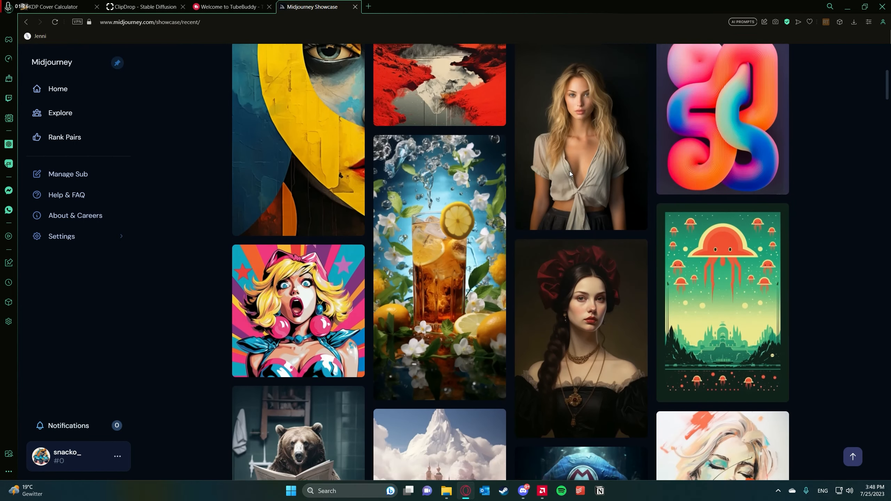
Browse the Midjourney showcase and view the stained-glass red dragon image at full size.
scroll(523, 136, down, 10)
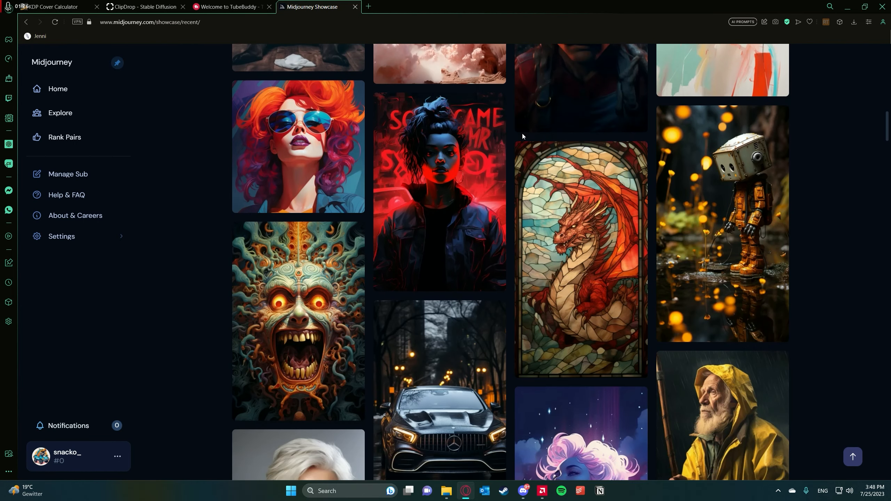
scroll(544, 151, down, 3)
scroll(565, 166, up, 1)
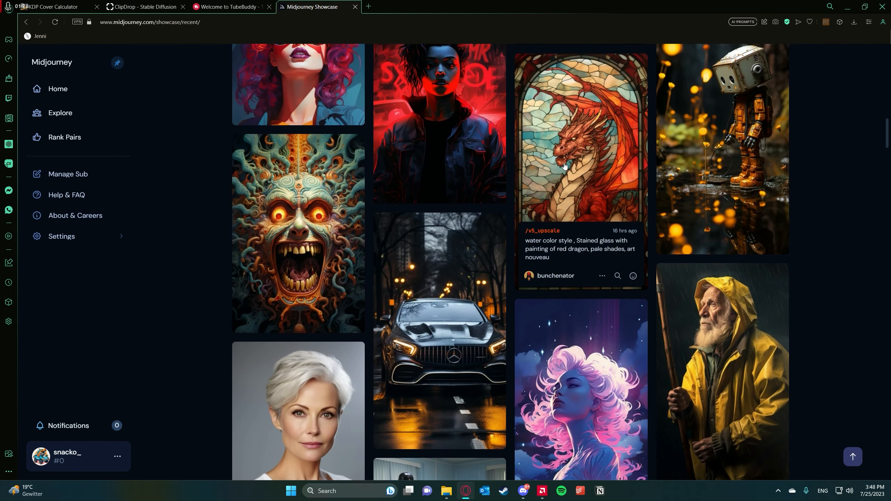
click(564, 167)
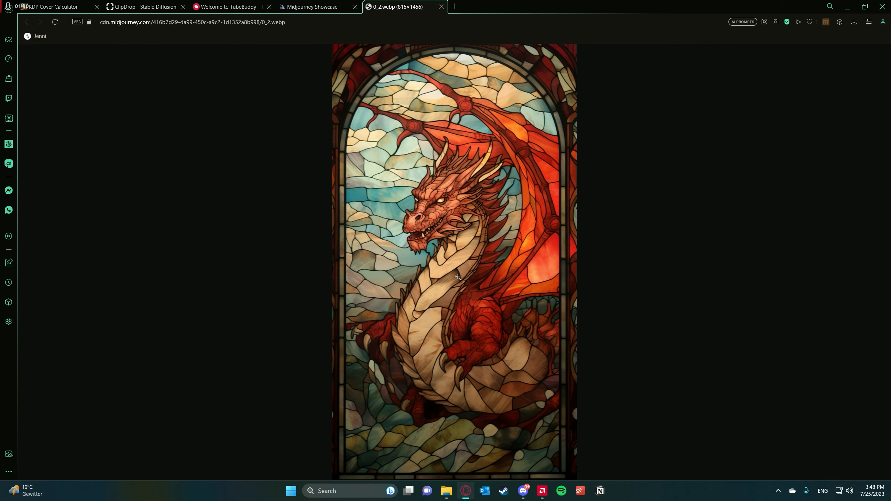
click(313, 7)
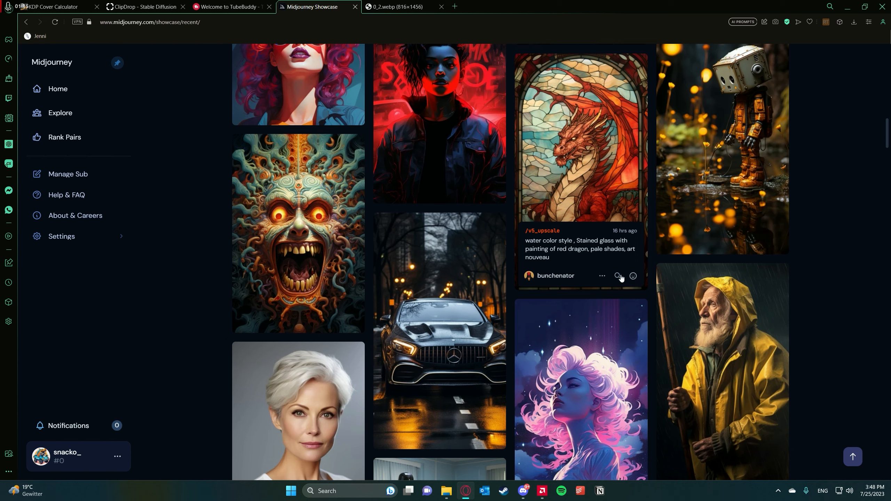
Search for images similar to the stained-glass red dragon and look through the matches.
click(618, 277)
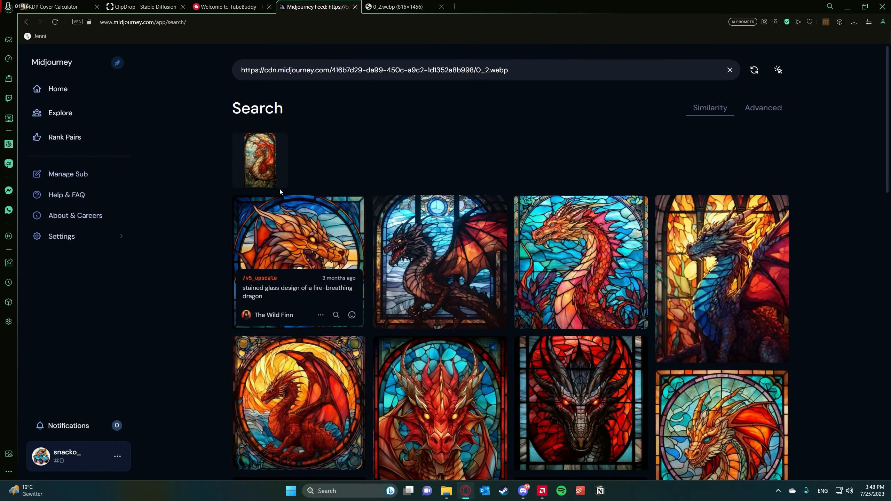
scroll(410, 246, down, 3)
scroll(412, 253, down, 10)
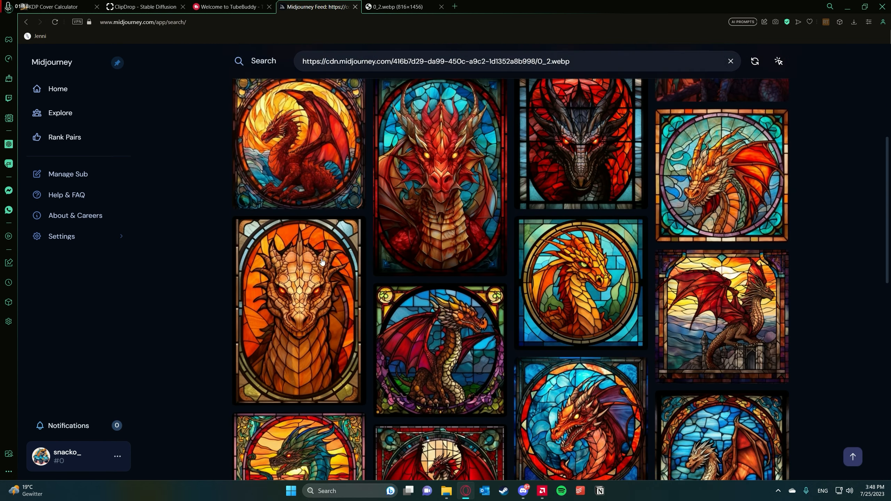
scroll(432, 248, up, 12)
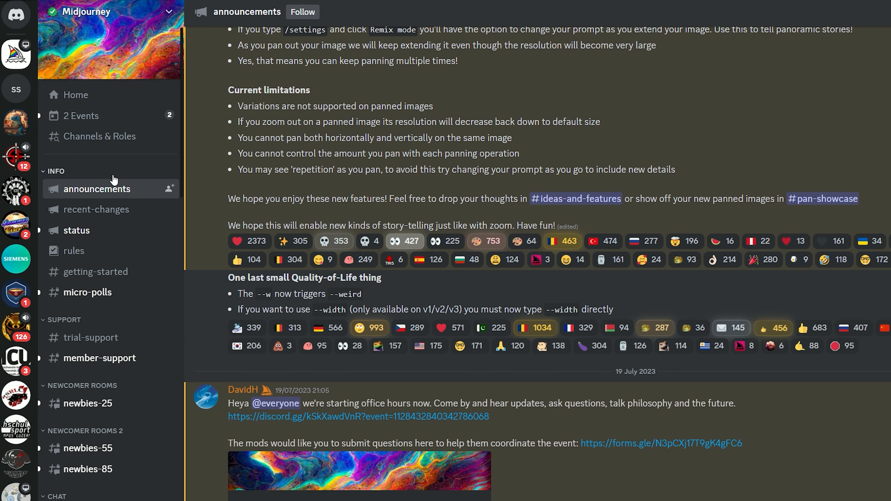
Switch to the newbies-25 channel on the Midjourney Discord server and start an /imagine command.
scroll(113, 175, down, 3)
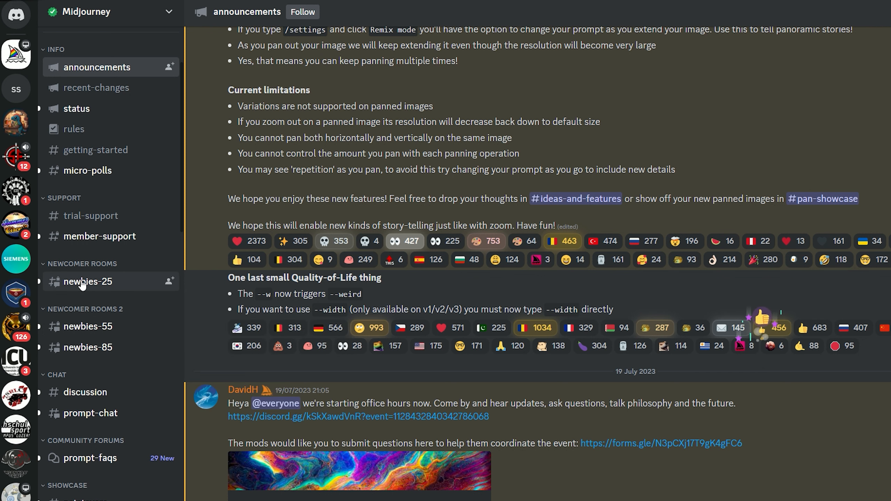
mouse_move(98, 286)
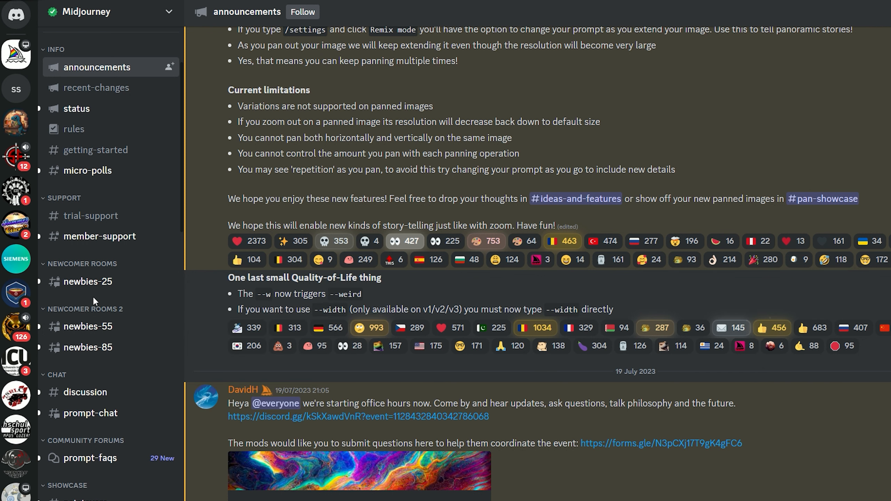
click(93, 282)
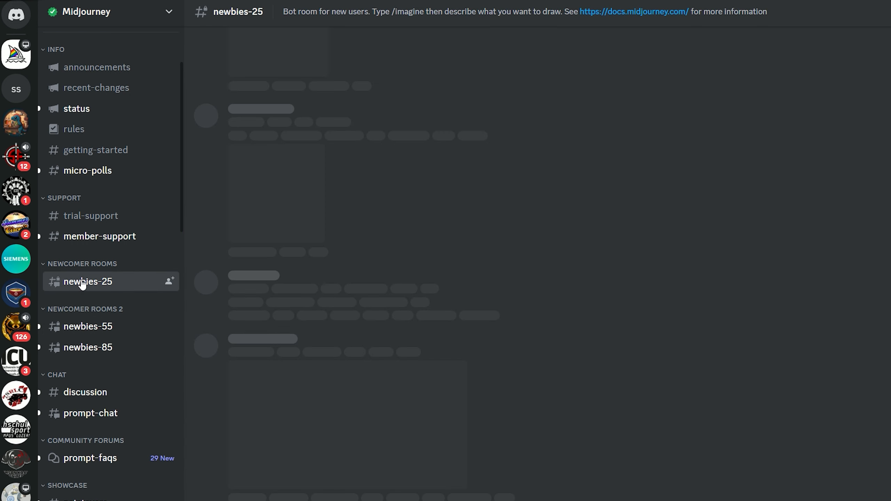
text(/imagin)
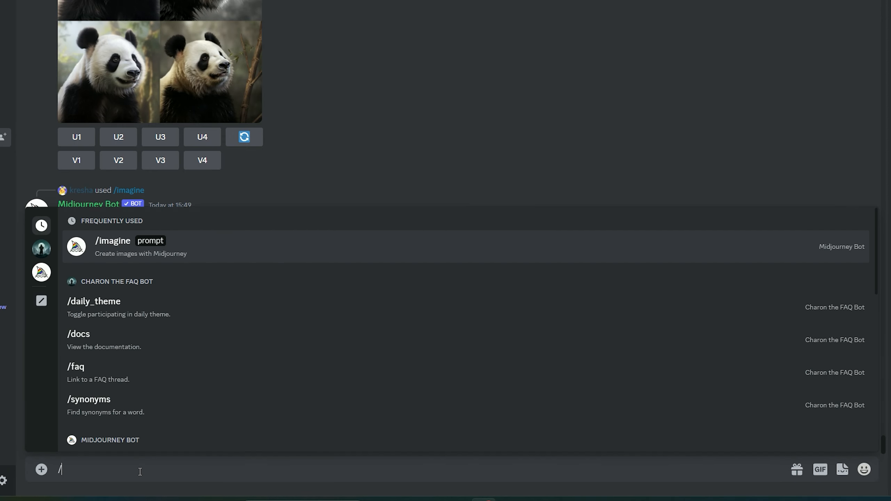
text(e)
click(126, 435)
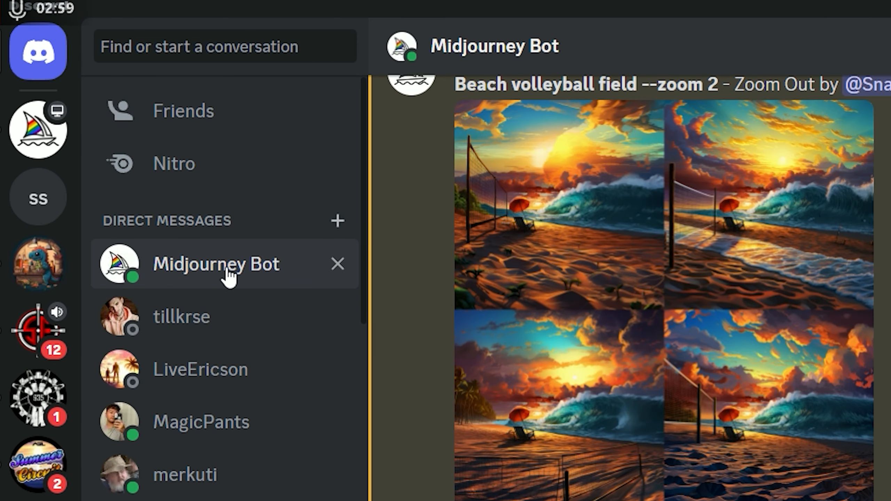
Message Midjourney Bot: /imagine cartoon, camper van on a roadtrip at sunset, route 66, desert, camper van, vector image, high detail, --q 1 --s 400 --ar 16:9.
scroll(228, 275, down, 3)
scroll(205, 245, up, 3)
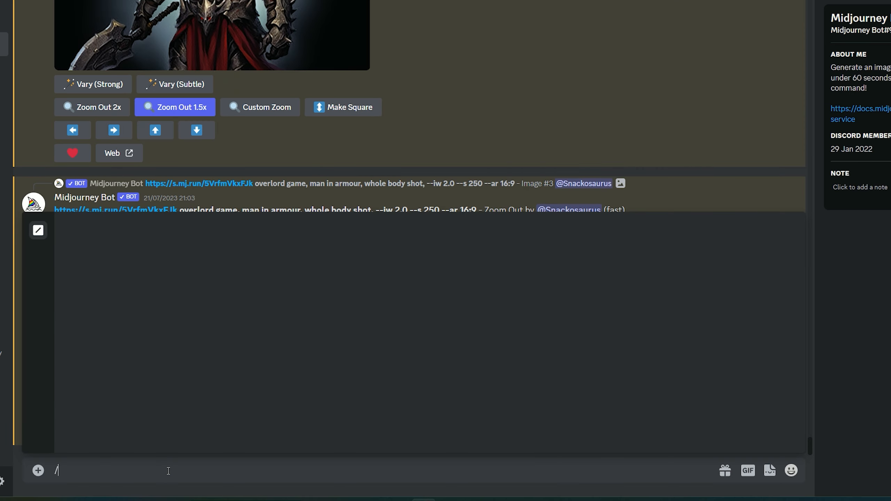
text(/imag)
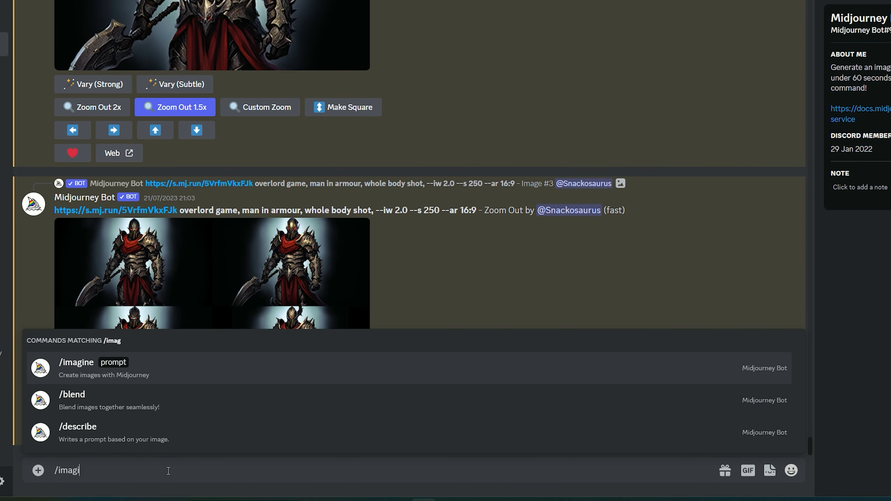
key(Tab)
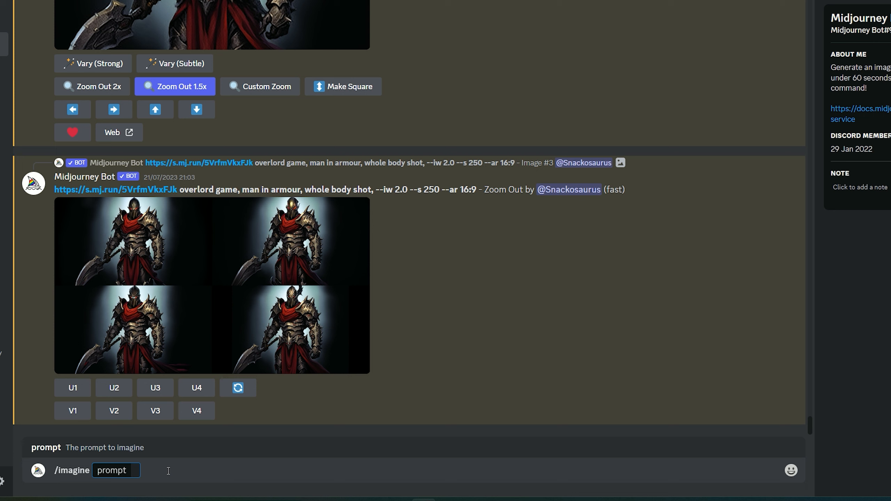
text(cartoon, camper van on a roadtrip at sunset, route 66, desert, camper van, vector image, high detail, --q 1 --s 400 --ar 16:9)
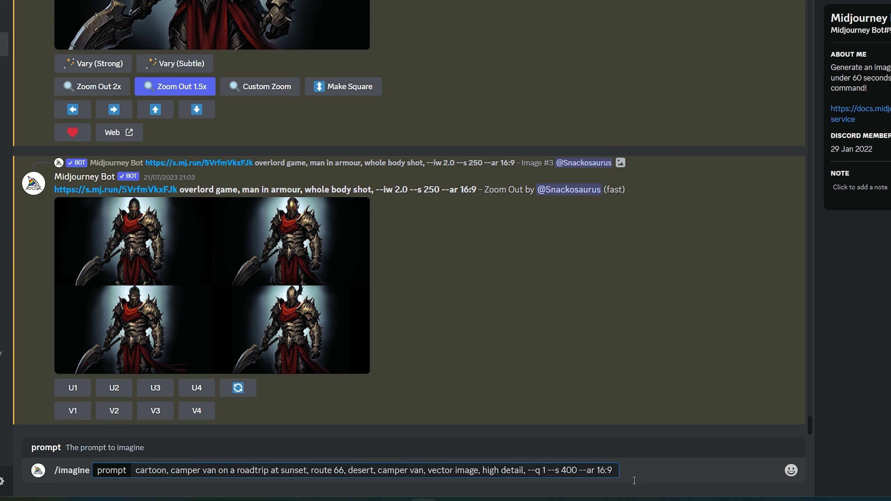
key(Return)
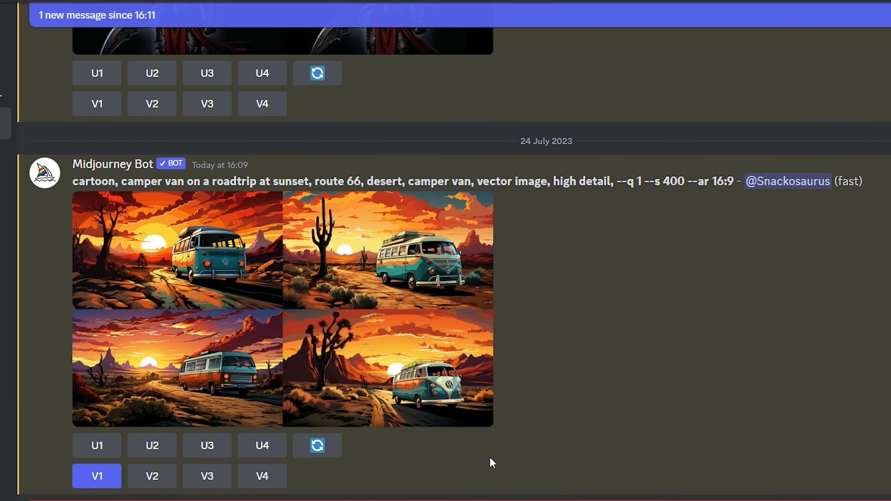
Upscale the first camper van image from the generated grid of four.
scroll(367, 346, down, 2)
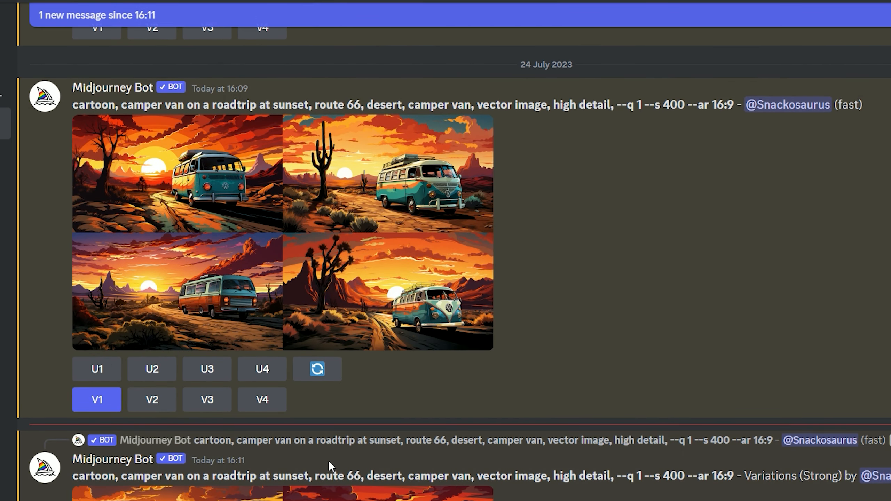
scroll(236, 258, up, 2)
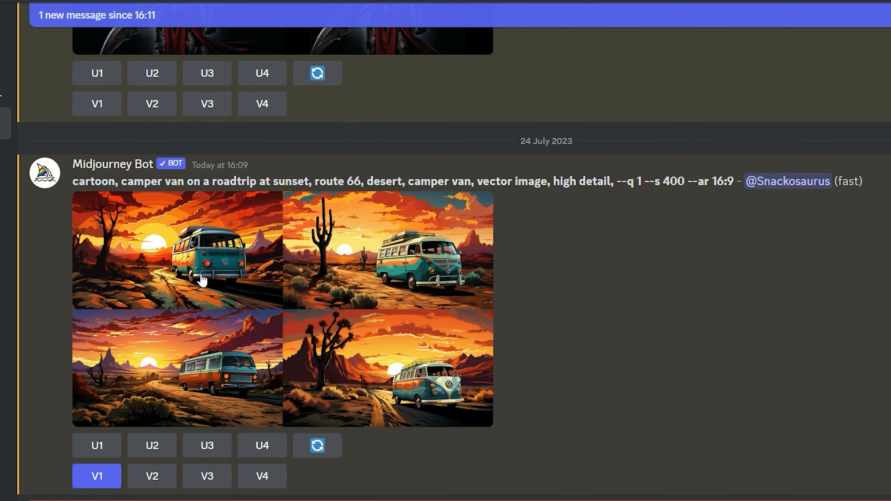
scroll(202, 281, down, 3)
click(94, 311)
scroll(193, 206, down, 2)
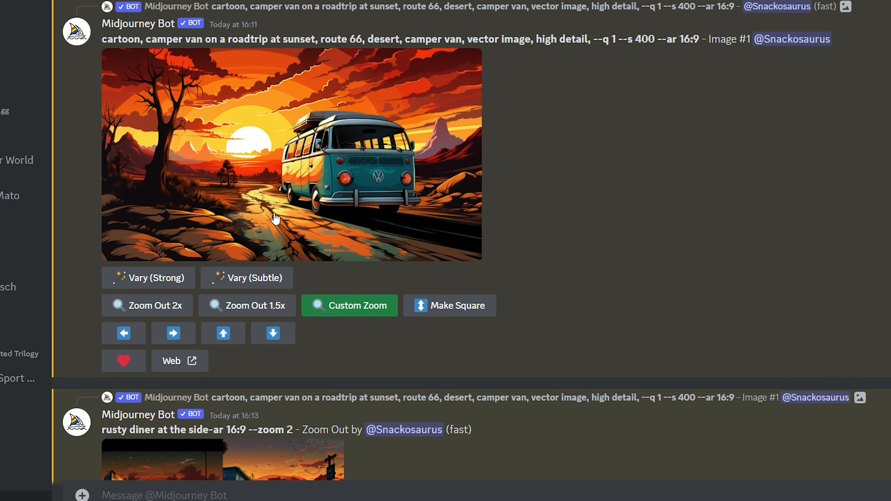
Save the enlarged camper van image to the Desktop as "Camper van".
click(267, 135)
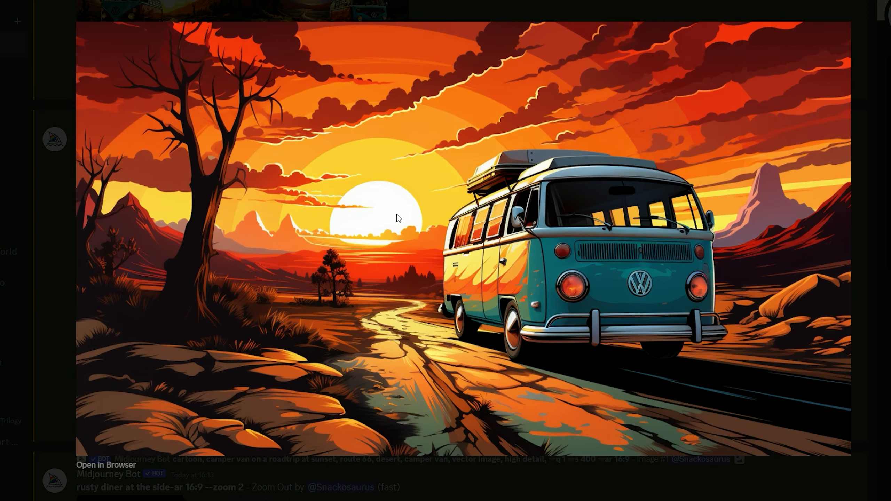
right_click(398, 218)
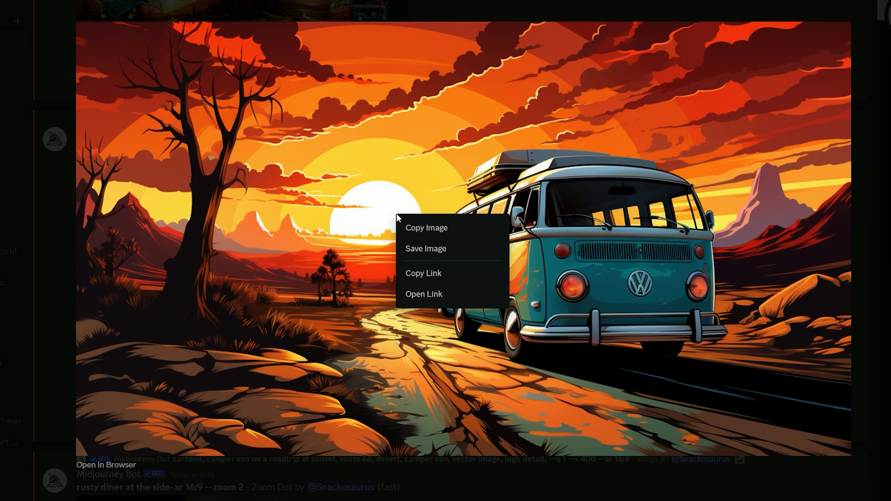
click(425, 249)
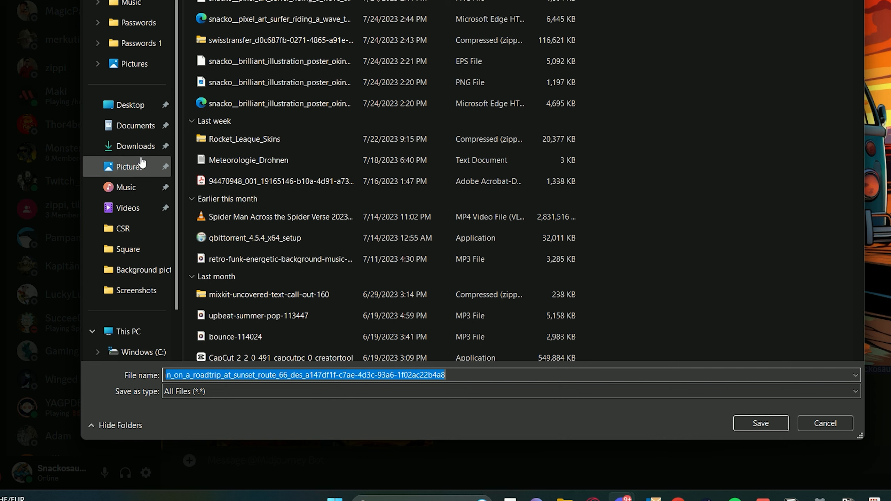
click(130, 107)
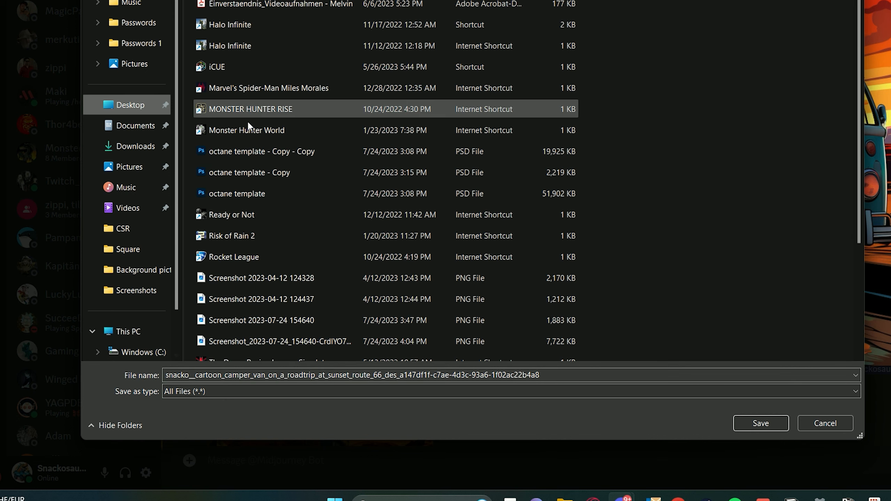
click(376, 375)
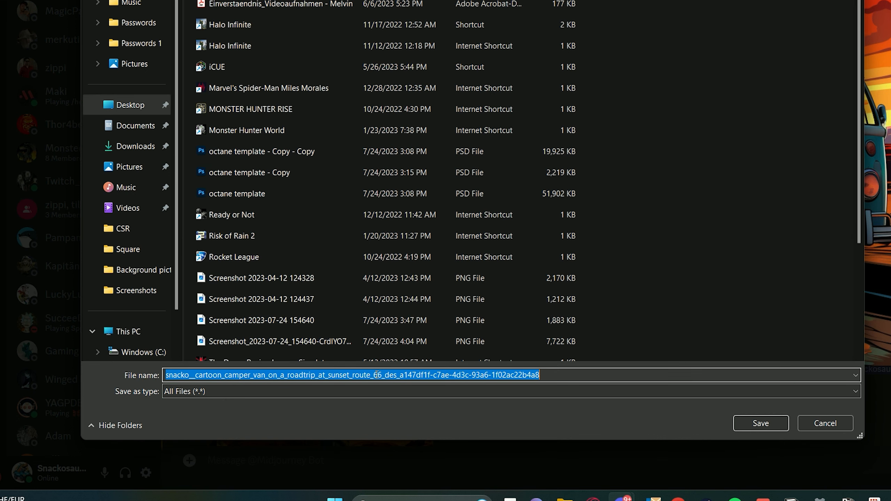
text(Camper)
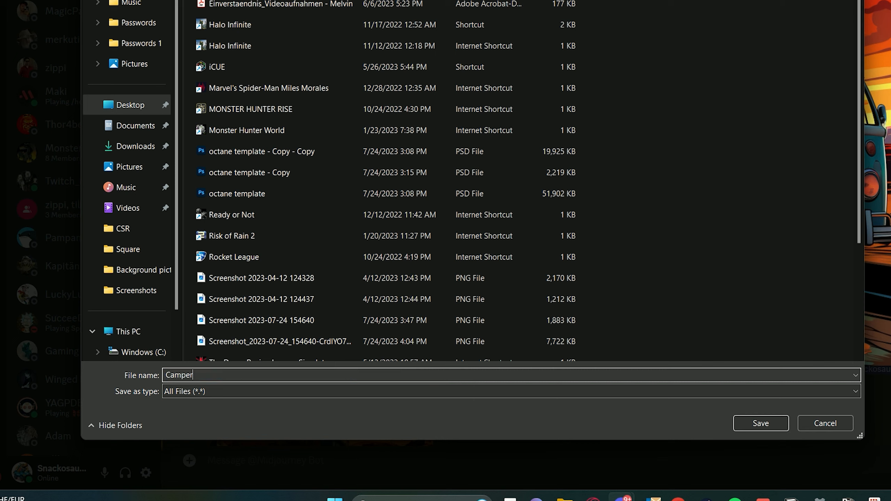
text( van)
click(759, 423)
Examine the pixel quality of the saved camper van image around the side windows and mirror.
scroll(503, 224, up, 15)
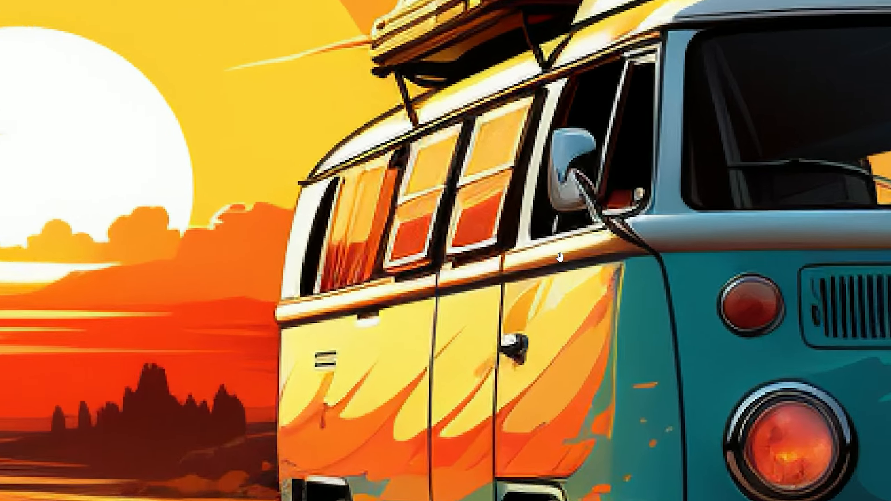
scroll(516, 264, down, 15)
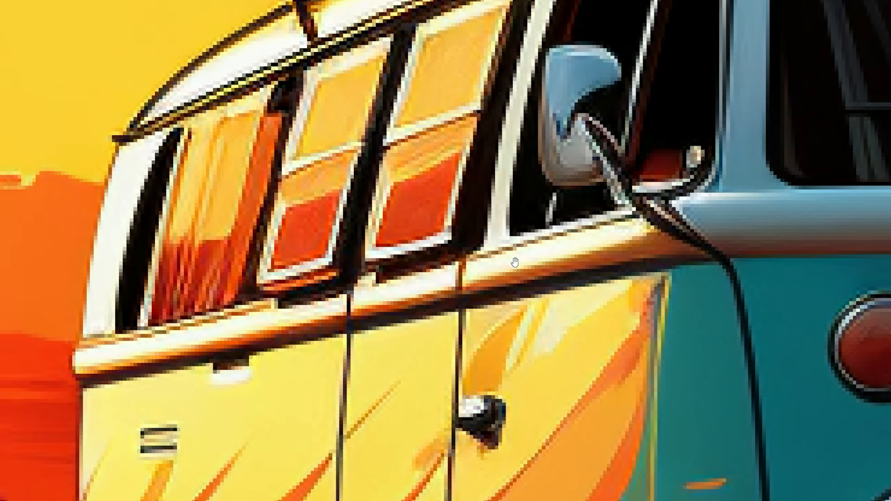
scroll(572, 272, down, 10)
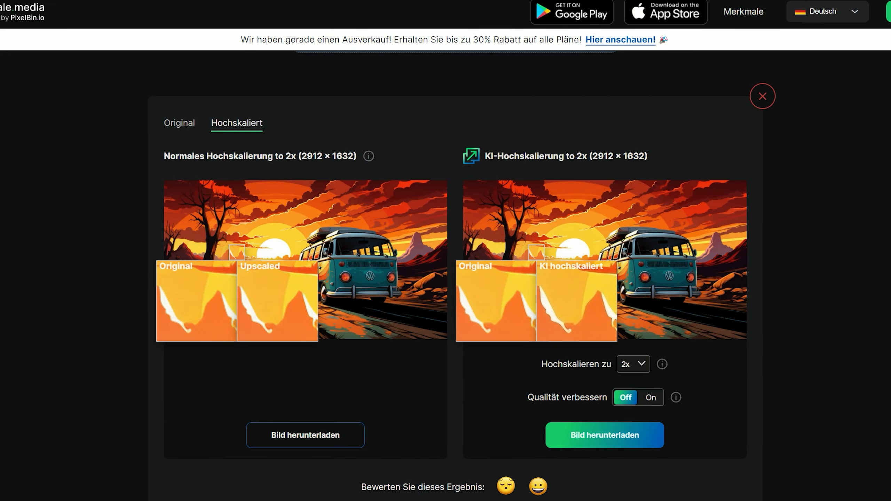
In Upscale.media, set the AI upscaling to 4x with quality enhancement on and download the camper van image.
click(662, 402)
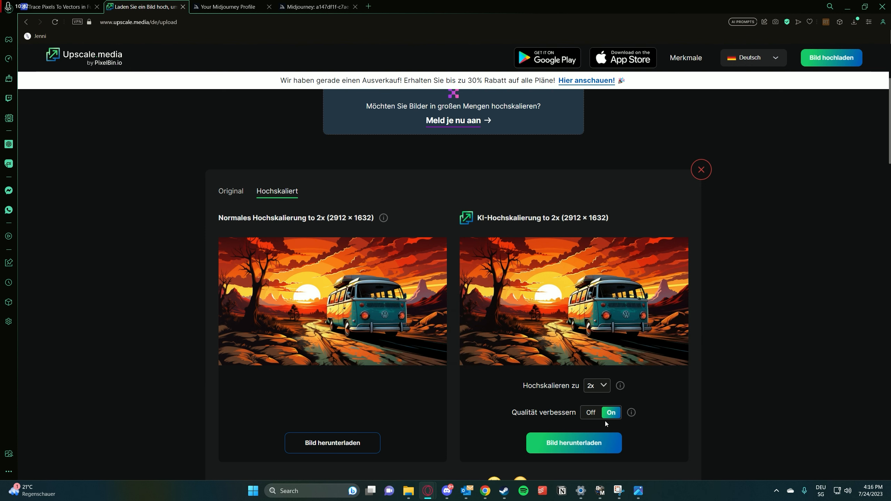
click(592, 412)
scroll(579, 281, down, 1)
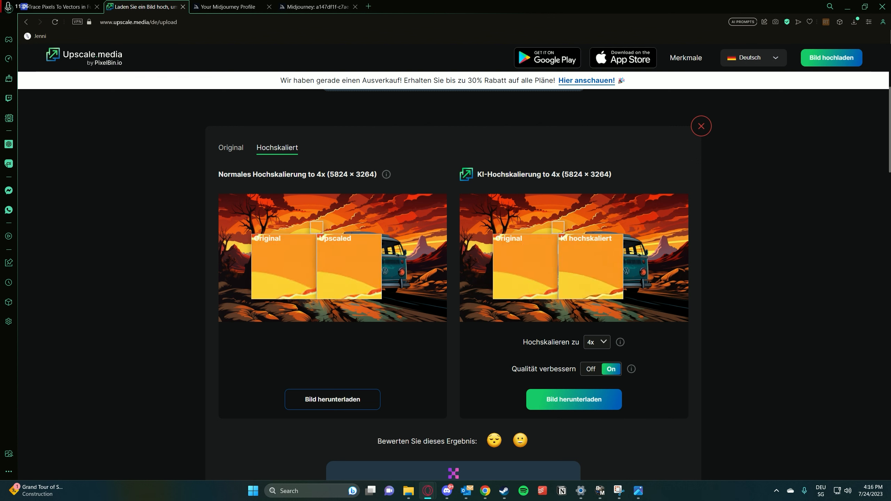
click(568, 401)
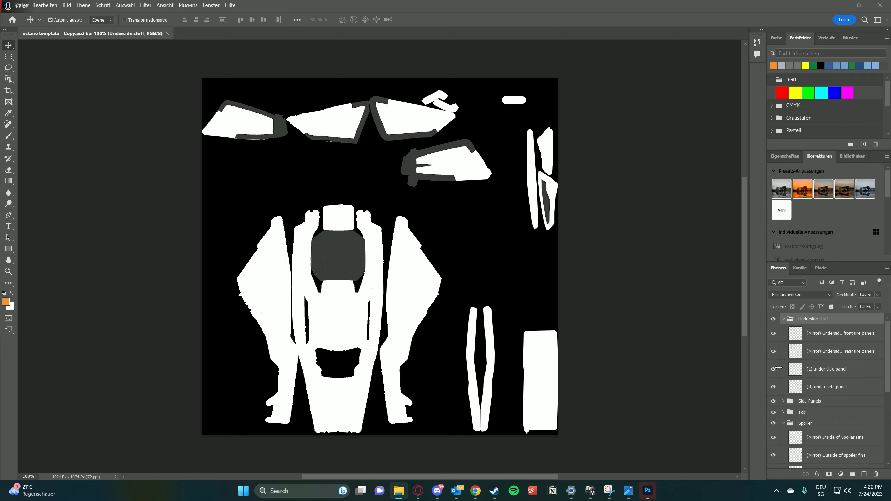
In Photoshop, hide the "(Mirror) Inside of Spoiler Fins" layer in the Spoiler group of the octane template.
scroll(834, 341, down, 4)
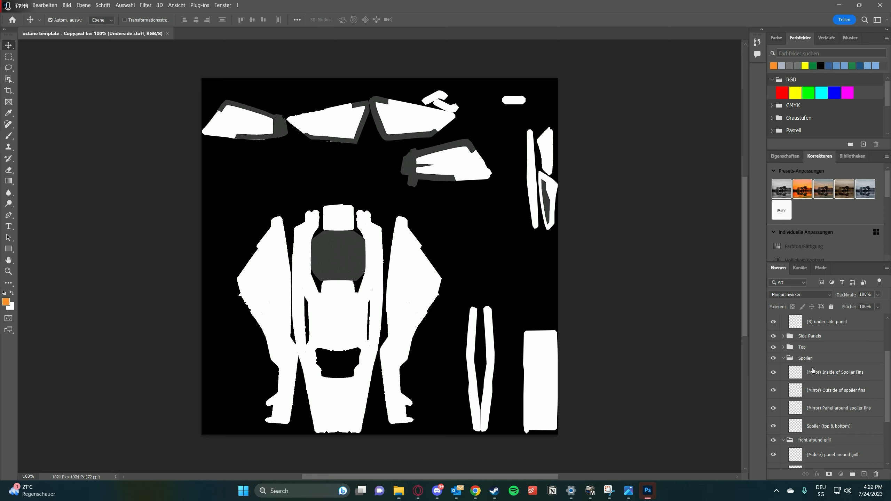
click(813, 371)
click(775, 375)
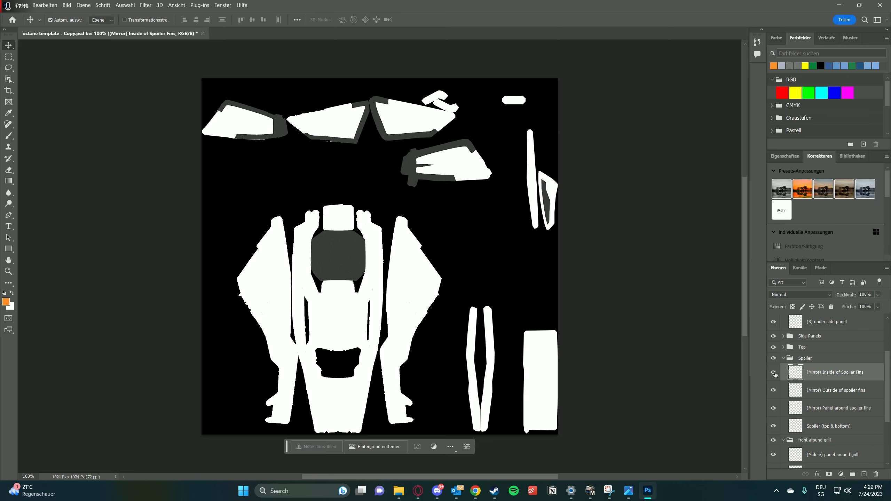
Show the "(Mirror) Inside of Spoiler Fins" layer again and move the camper van image layer directly above "top" in the Top group.
click(774, 373)
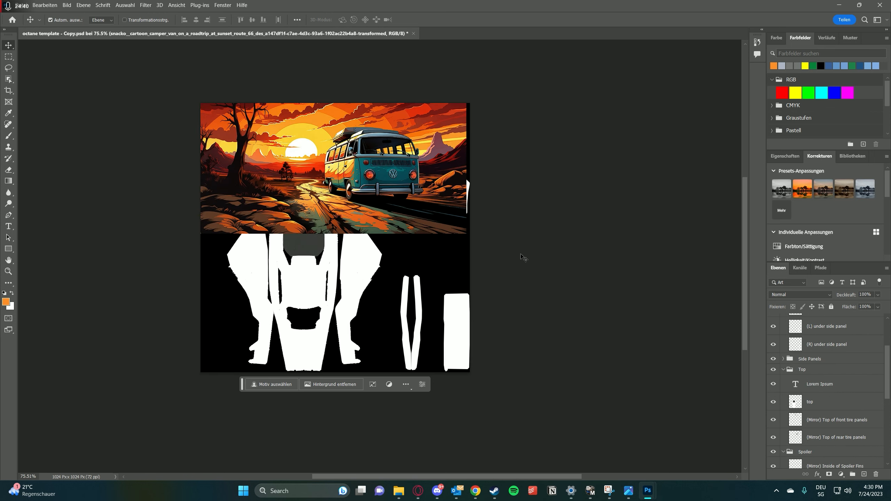
scroll(792, 358, up, 3)
drag(809, 324, 833, 406)
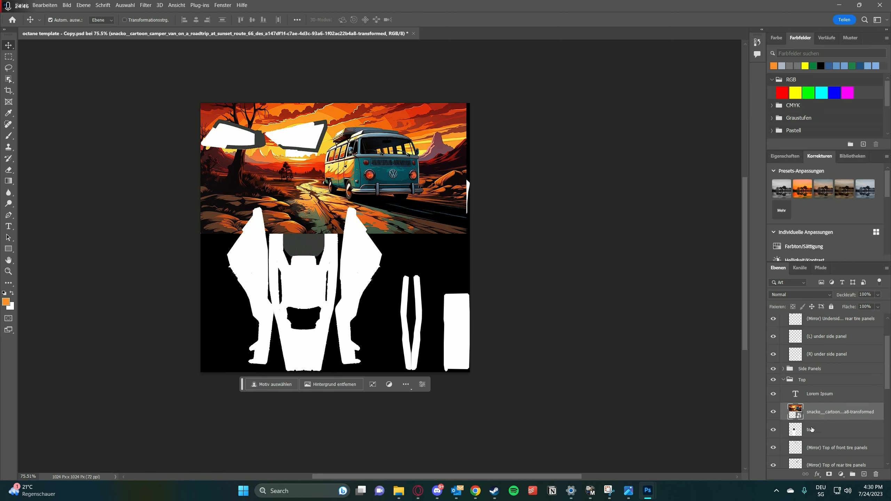
Move the camper van image over the car's middle body panels and clip it to the "top" layer with a clipping mask.
drag(395, 178, 413, 287)
click(84, 5)
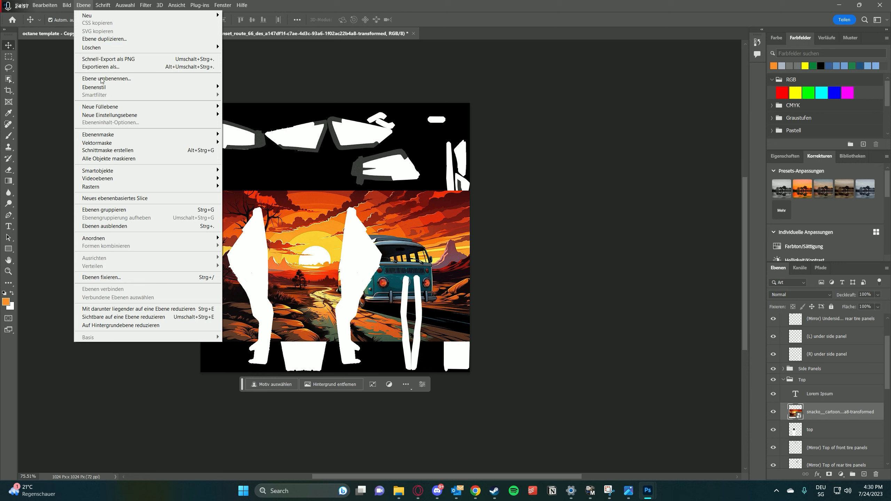
click(149, 150)
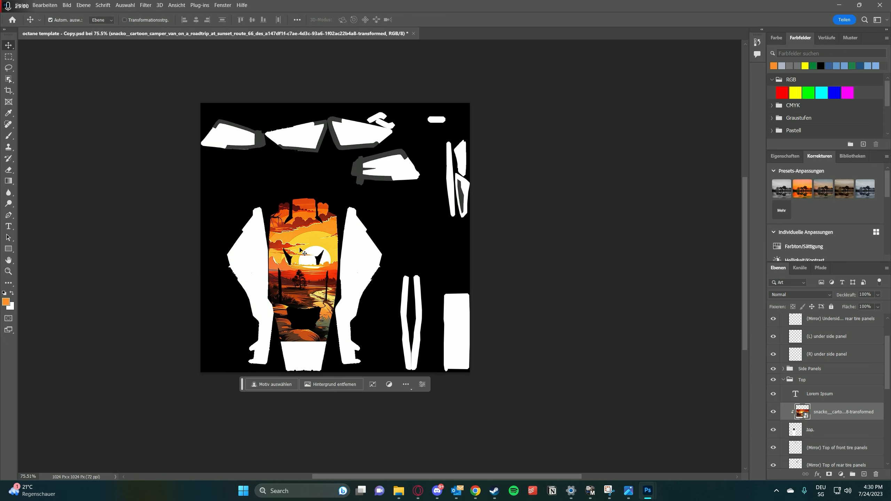
Reposition the clipped camper van image on the top panel, scale it to about 15.58% and rotate it clockwise.
drag(313, 246, 299, 293)
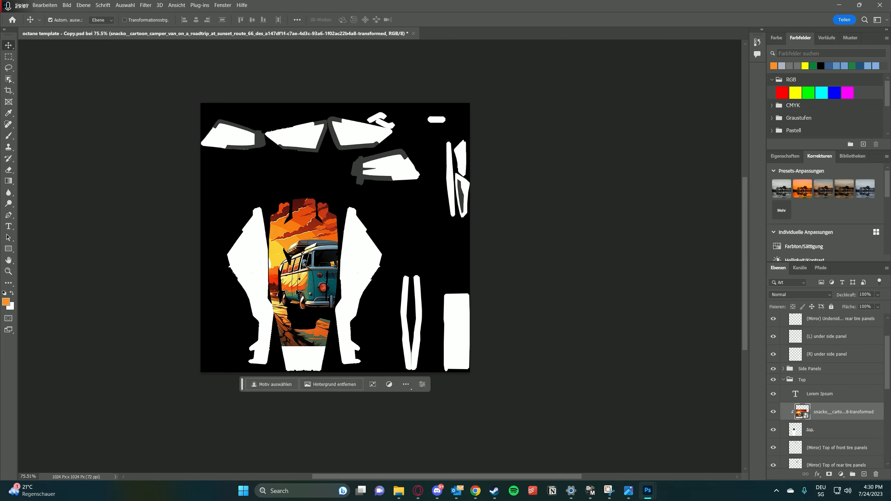
click(377, 386)
drag(419, 346, 359, 368)
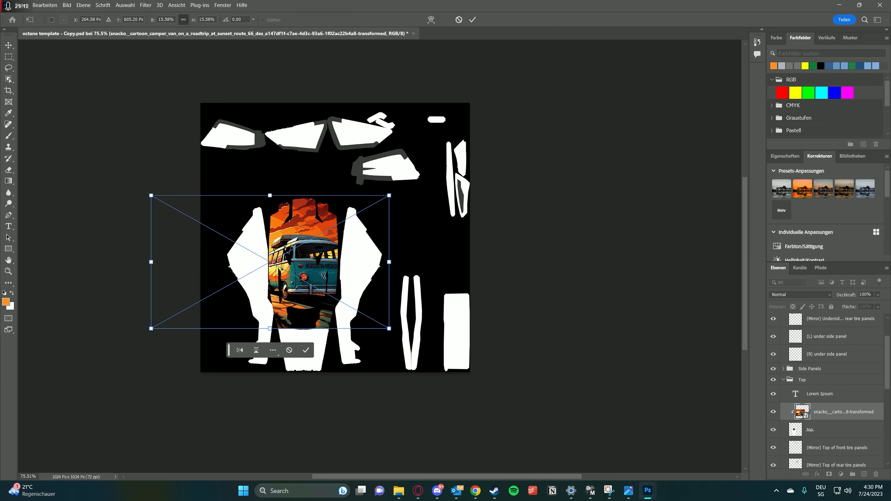
drag(342, 219, 345, 233)
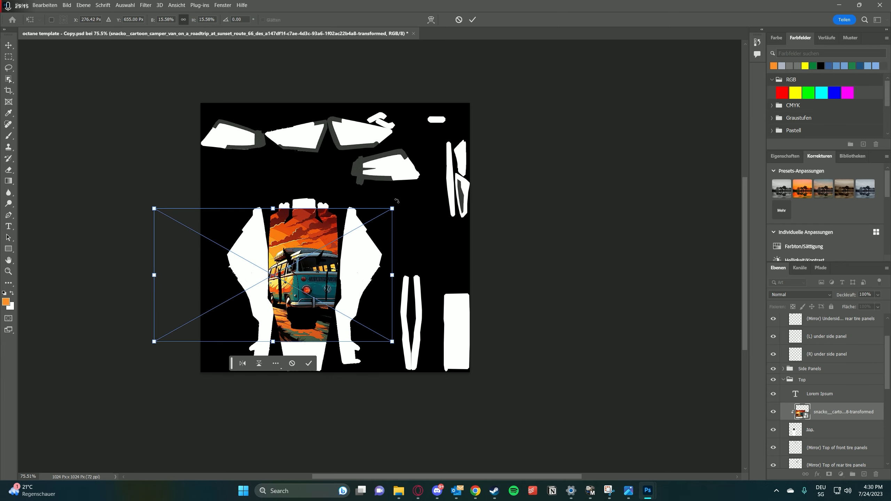
drag(397, 200, 337, 380)
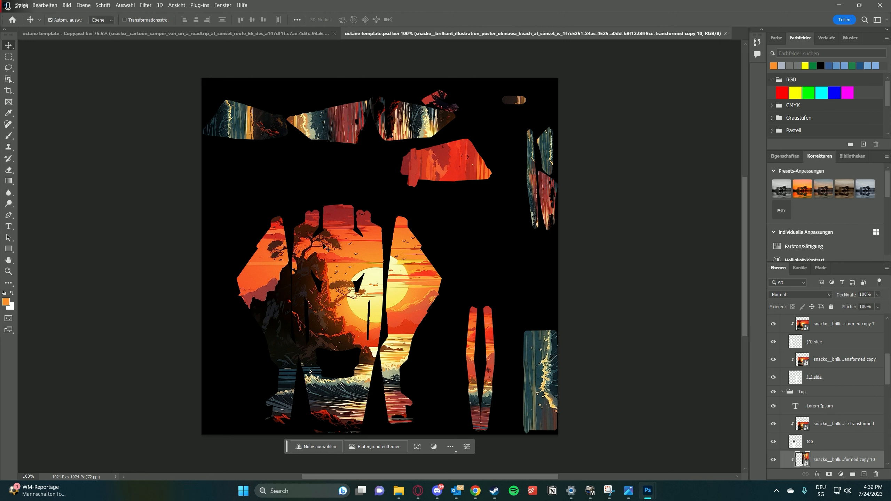
In octane template.psd, replace the contents of the smart object clipped to "(R) side" with the camper van JPEG from Downloads.
scroll(832, 394, down, 10)
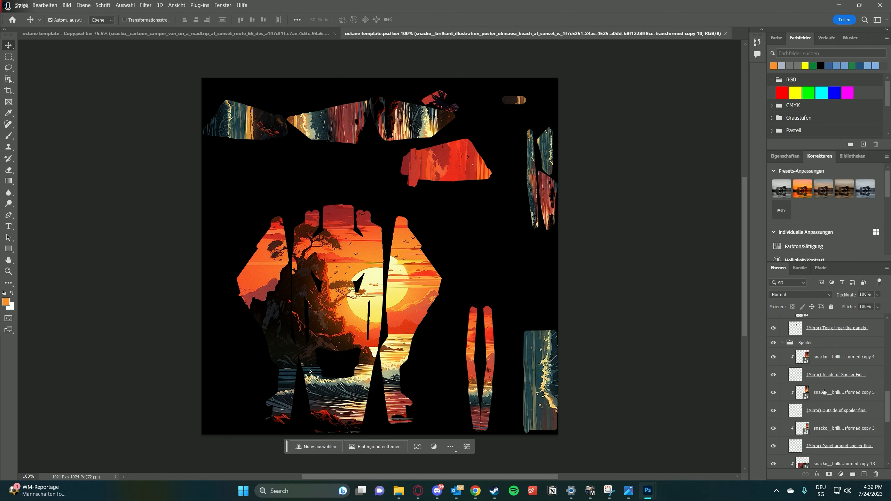
scroll(833, 394, down, 10)
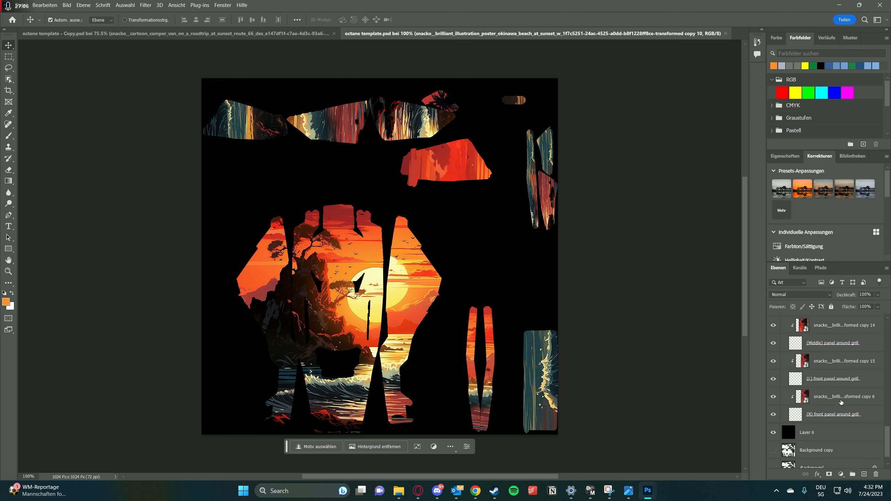
scroll(854, 401, up, 15)
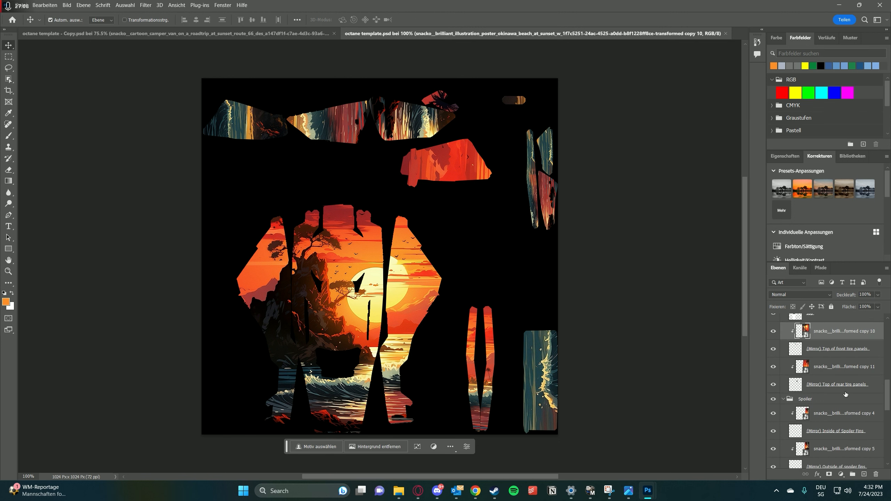
scroll(847, 392, up, 8)
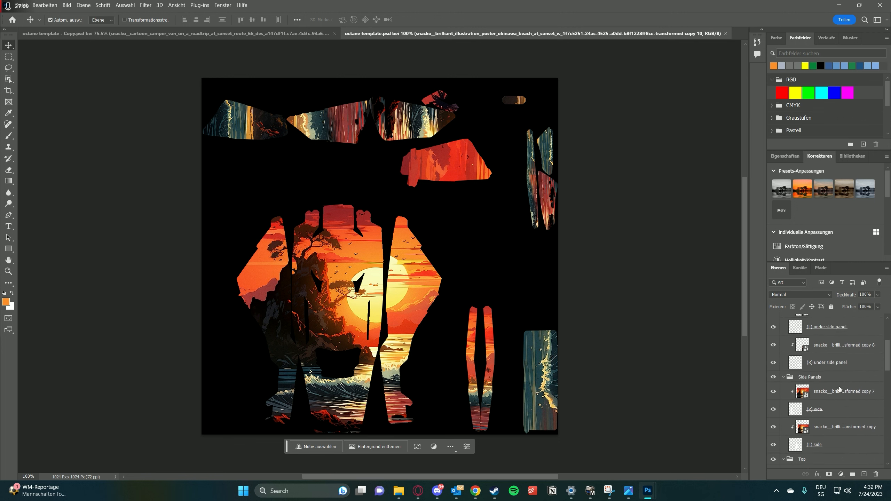
click(342, 319)
click(832, 366)
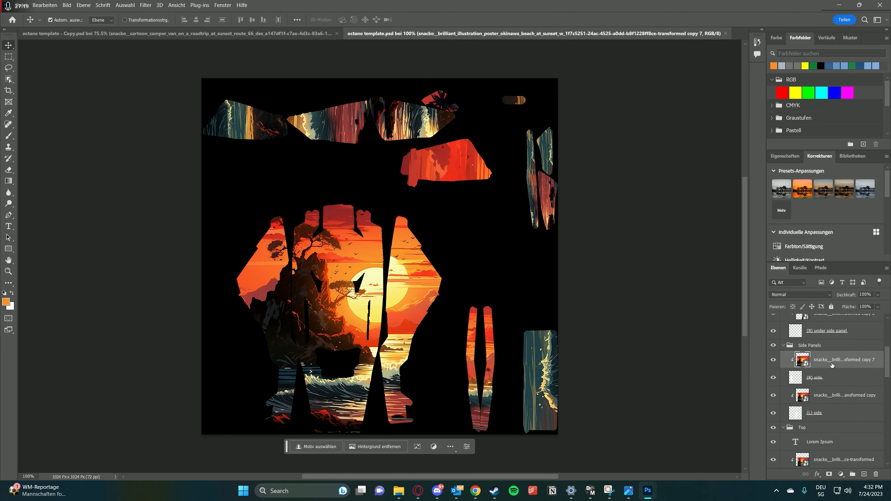
right_click(833, 362)
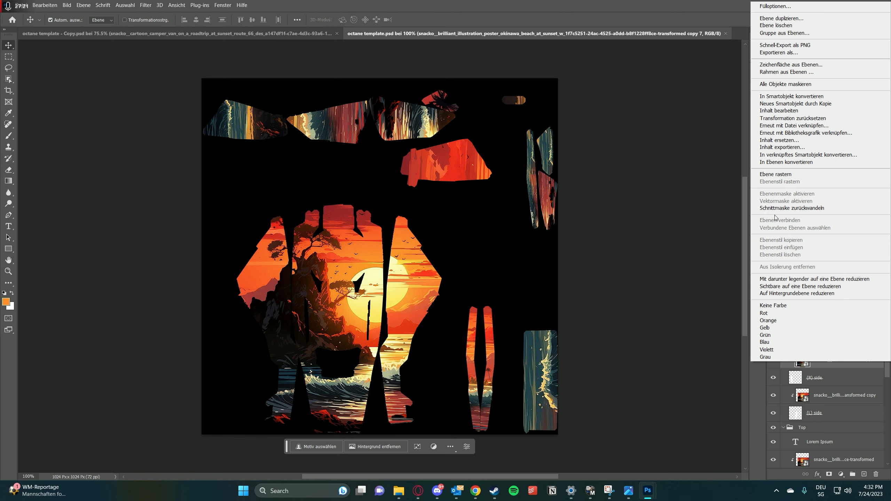
click(771, 140)
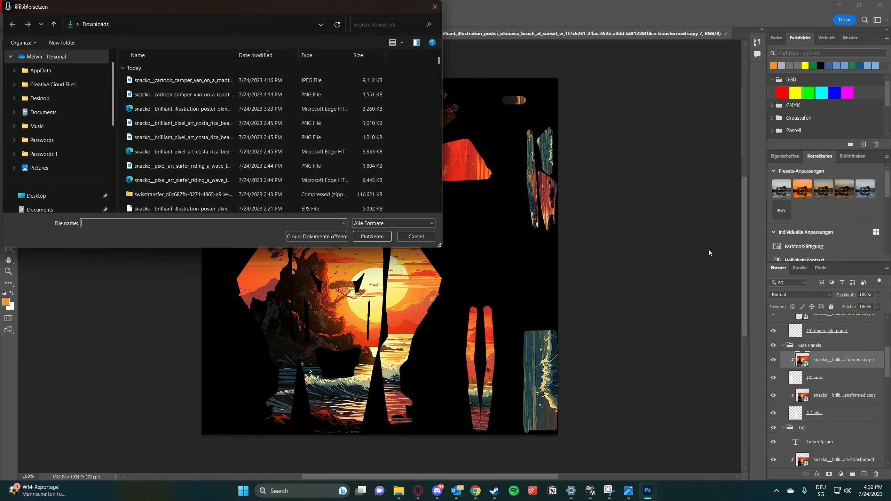
click(212, 80)
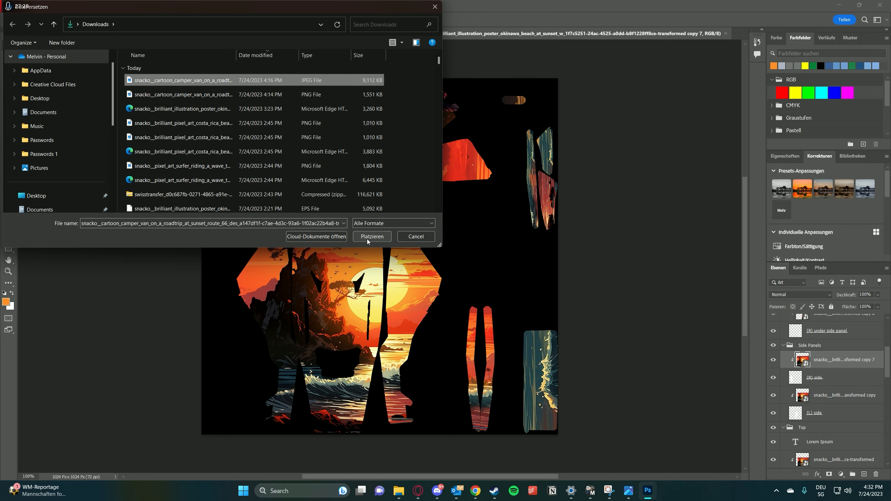
click(367, 237)
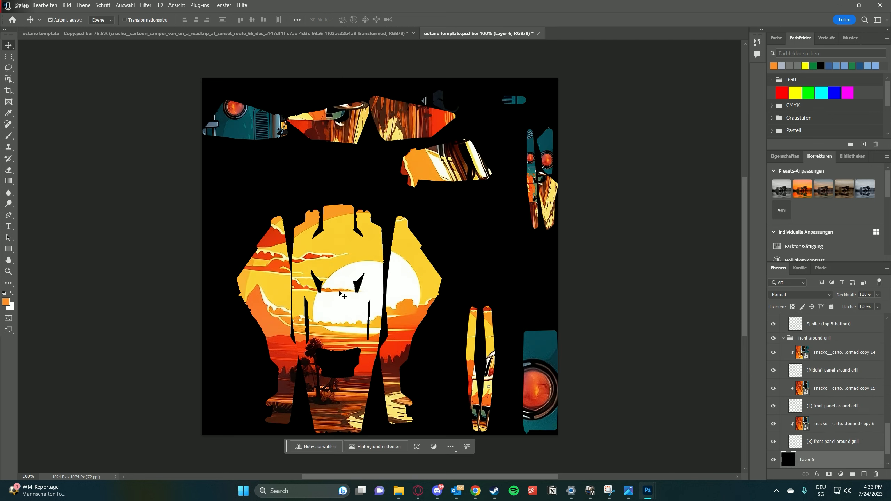
Scale down the camper van image clipped to the "top" layer and reposition it over the middle body panel.
click(340, 294)
drag(340, 294, 359, 280)
key(ctrl+t)
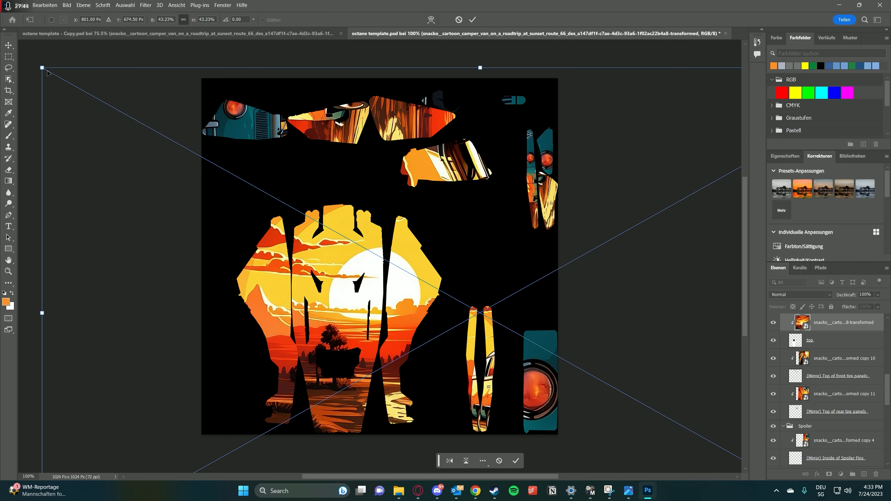
drag(47, 73, 513, 331)
drag(612, 440, 339, 288)
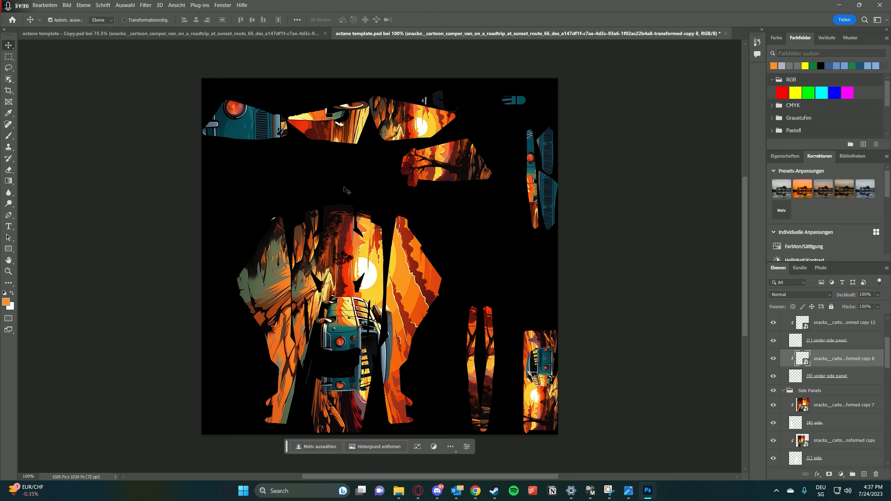
Export the octane template as a PNG named "camper_oct" to Downloads and decline the share-for-review offer.
click(254, 127)
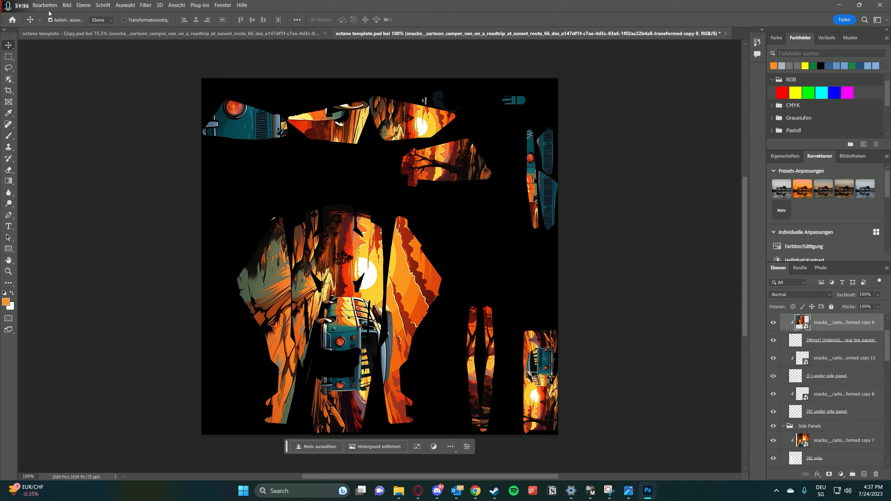
click(21, 5)
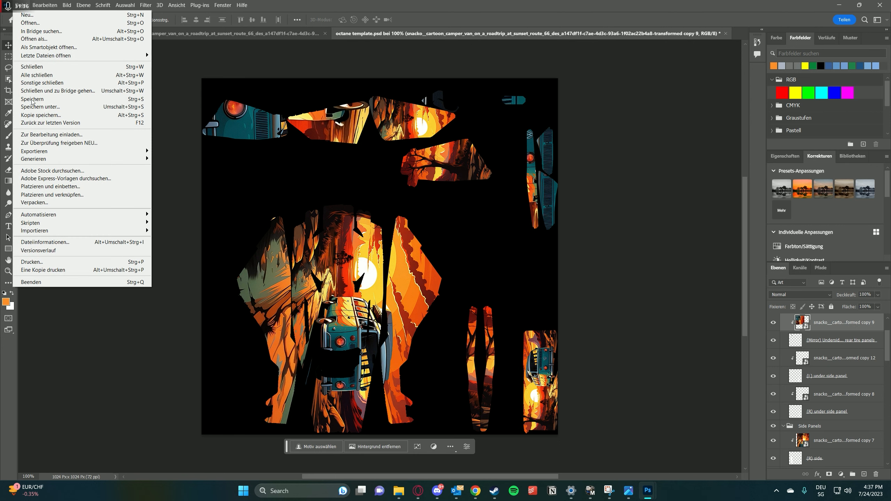
mouse_move(47, 151)
click(174, 159)
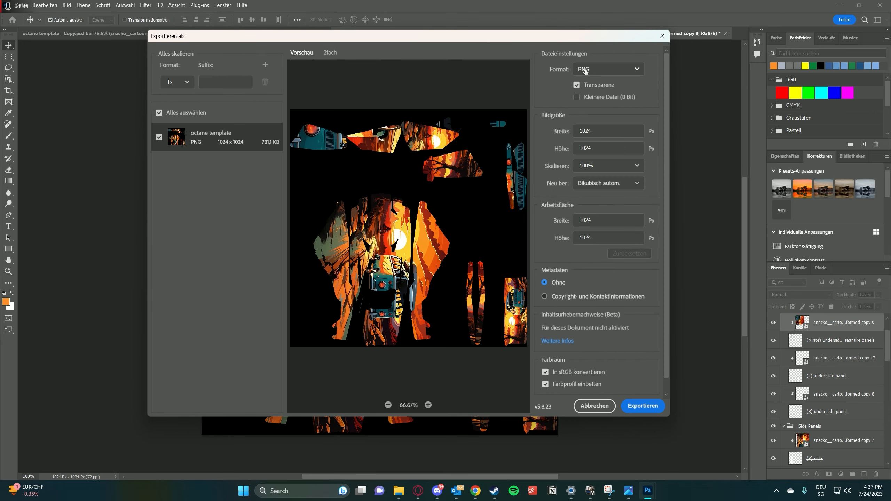
click(644, 406)
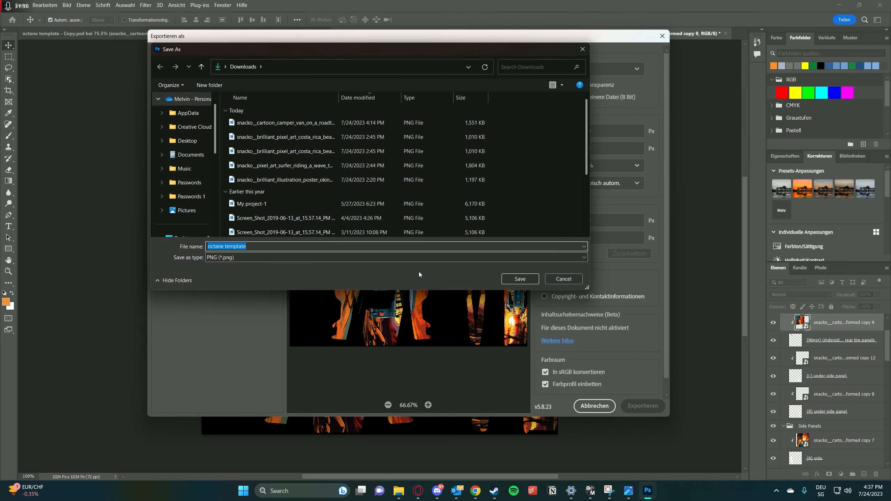
text(camper_oct)
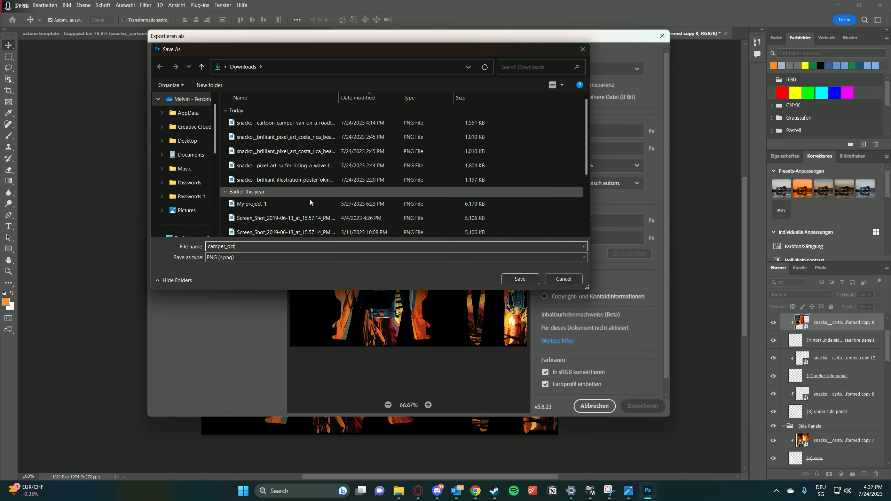
click(505, 281)
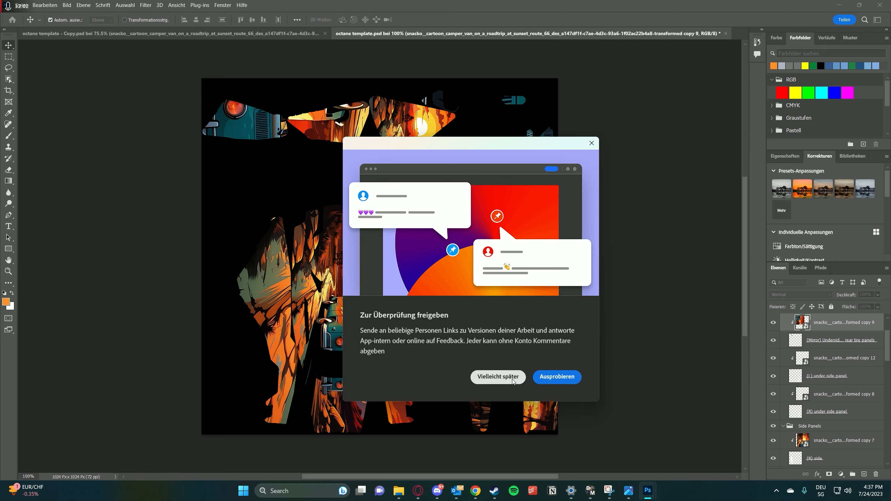
click(498, 377)
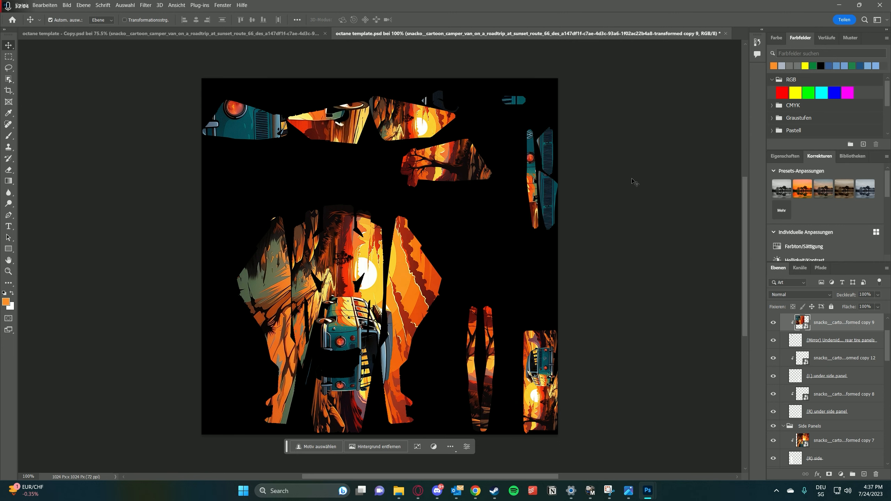